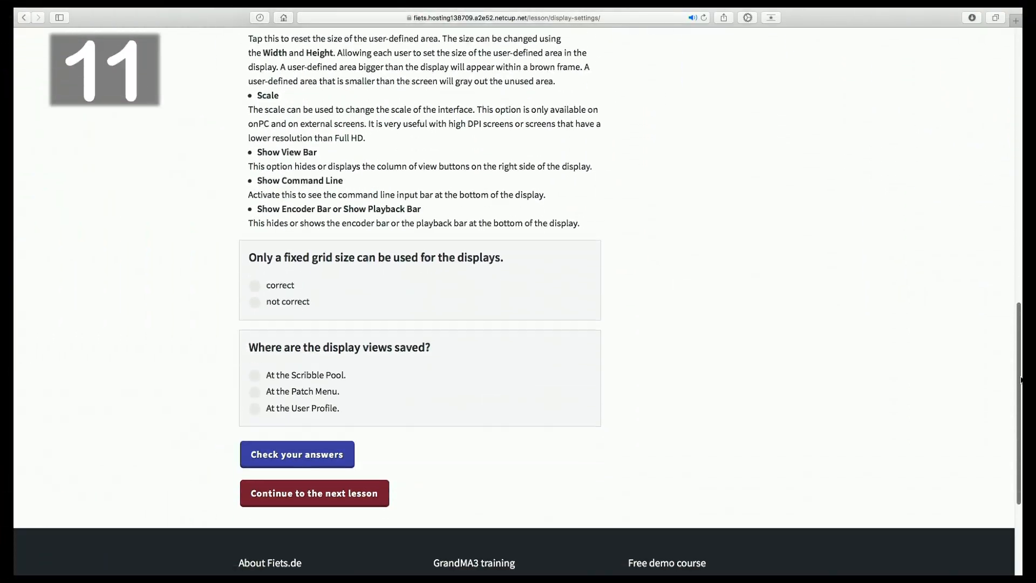
scroll(518, 324, "down", 1)
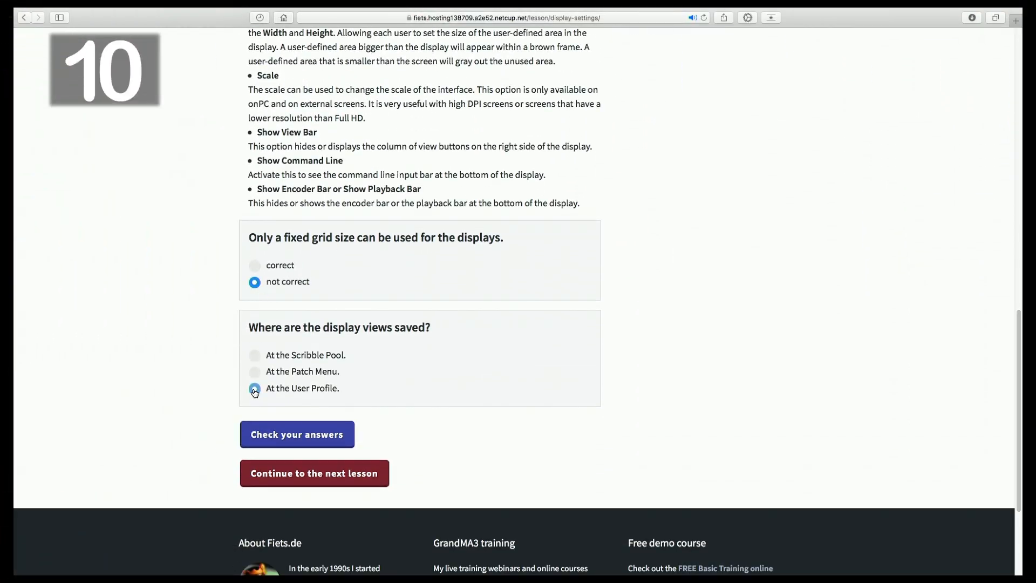
Step: Check the quiz answers and open the list of online trainings on fiets.de
left_click(300, 436)
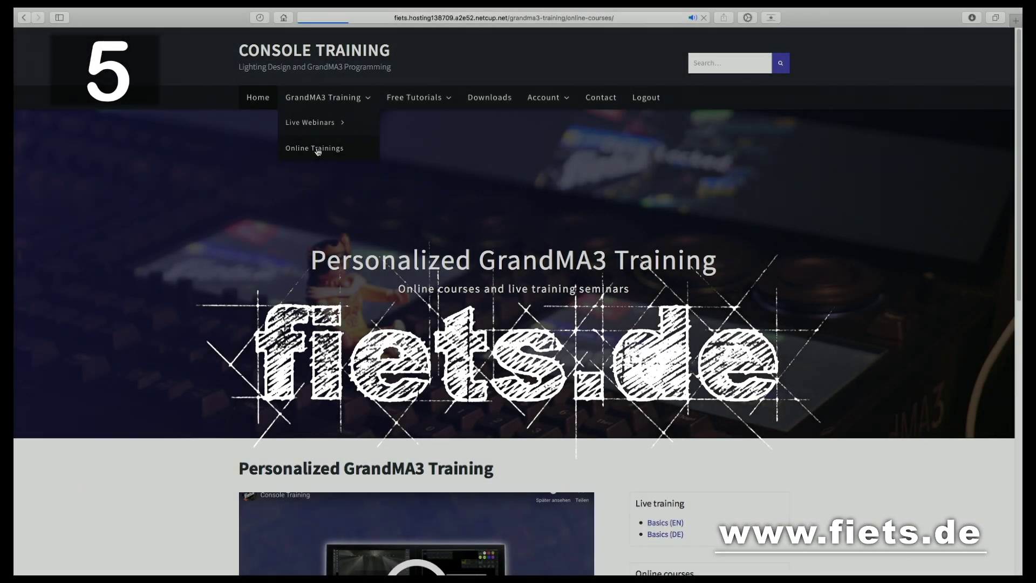
left_click(315, 148)
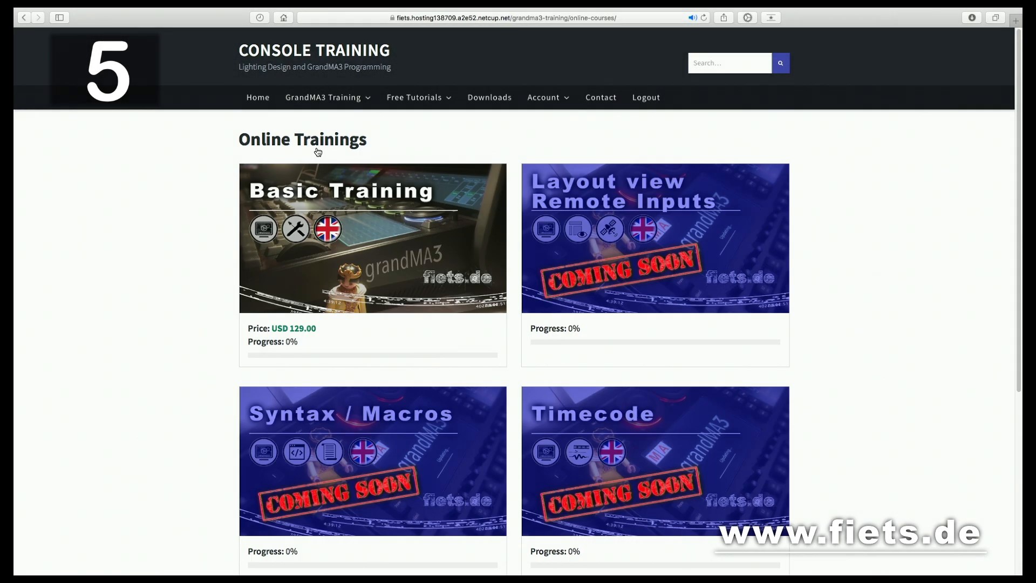
scroll(1003, 340, "down", 5)
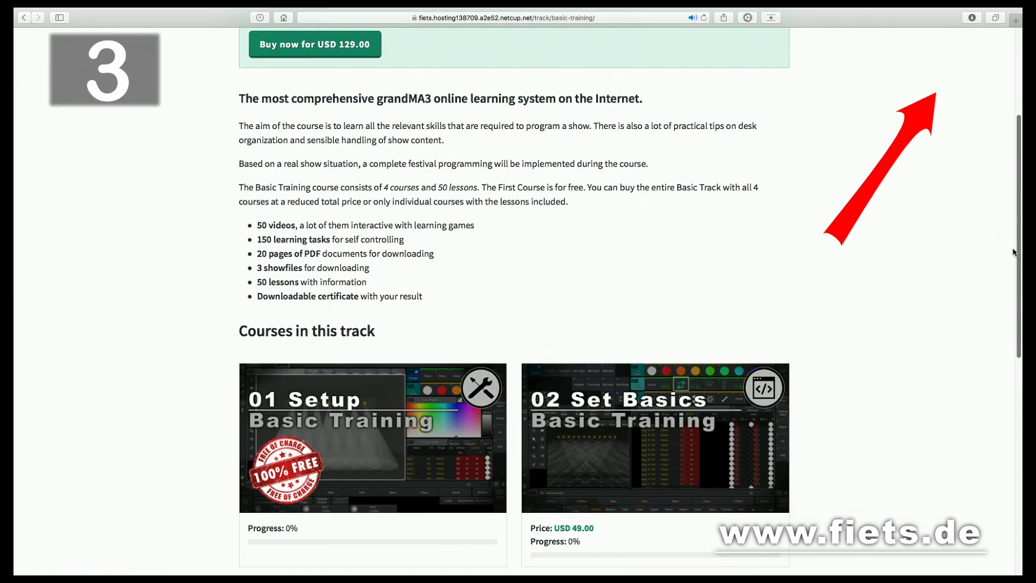
scroll(1004, 340, "down", 5)
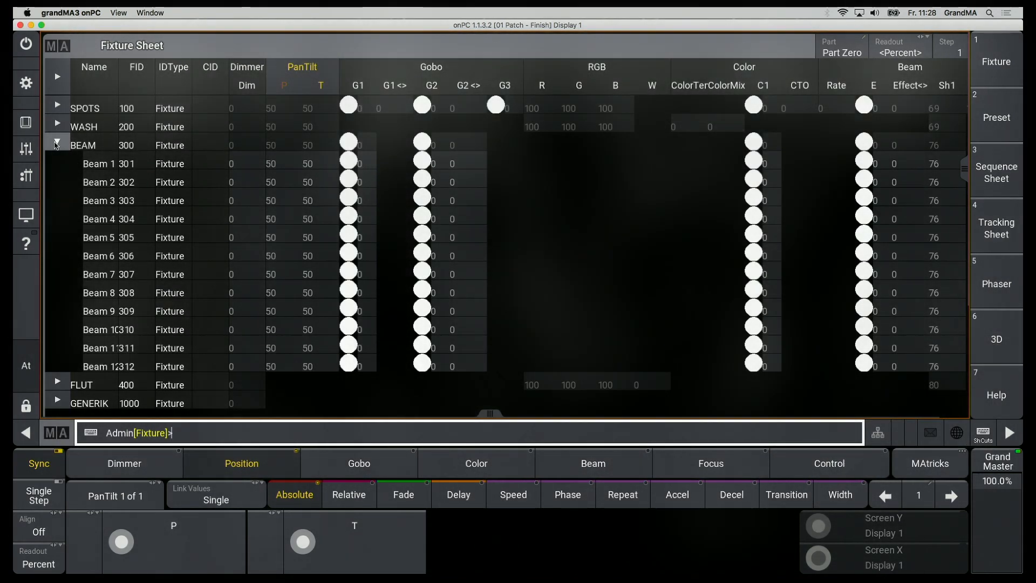
Step: Expand the Viper fixture group and bring up numeric entry for Dim value 76
left_click(57, 164)
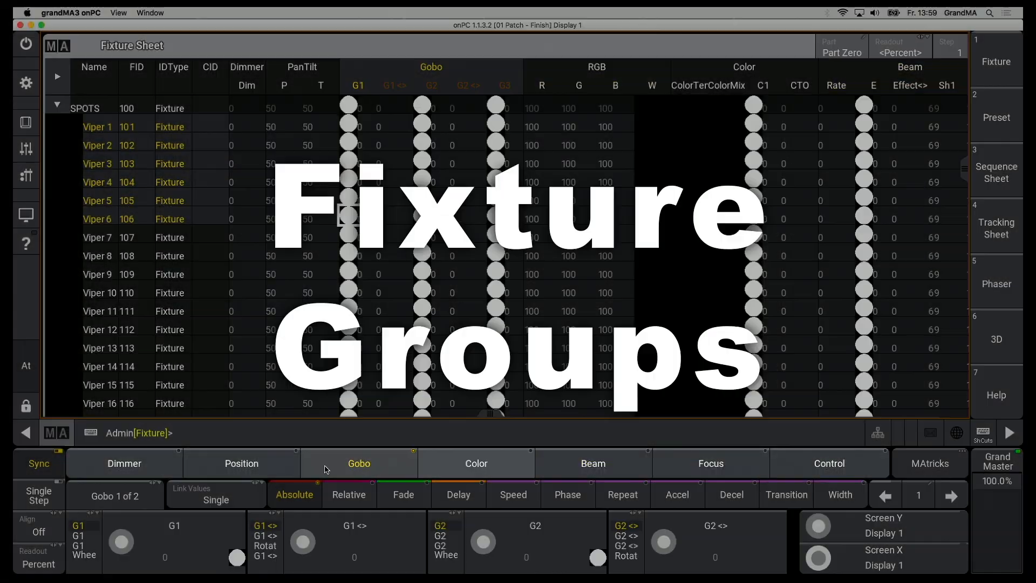
scroll(173, 557, "up", 5)
scroll(173, 558, "up", 5)
scroll(173, 557, "up", 3)
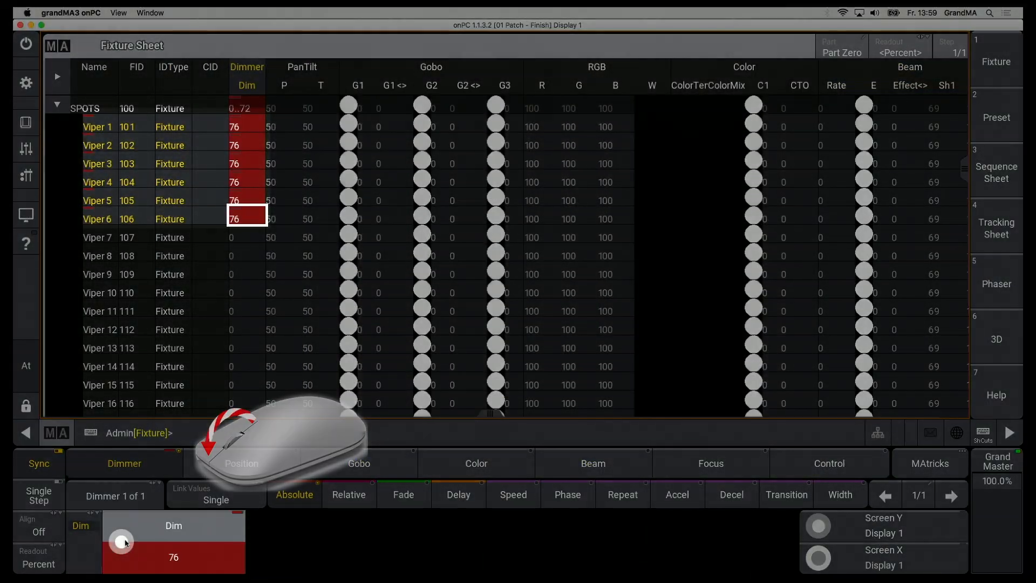
left_click(174, 558)
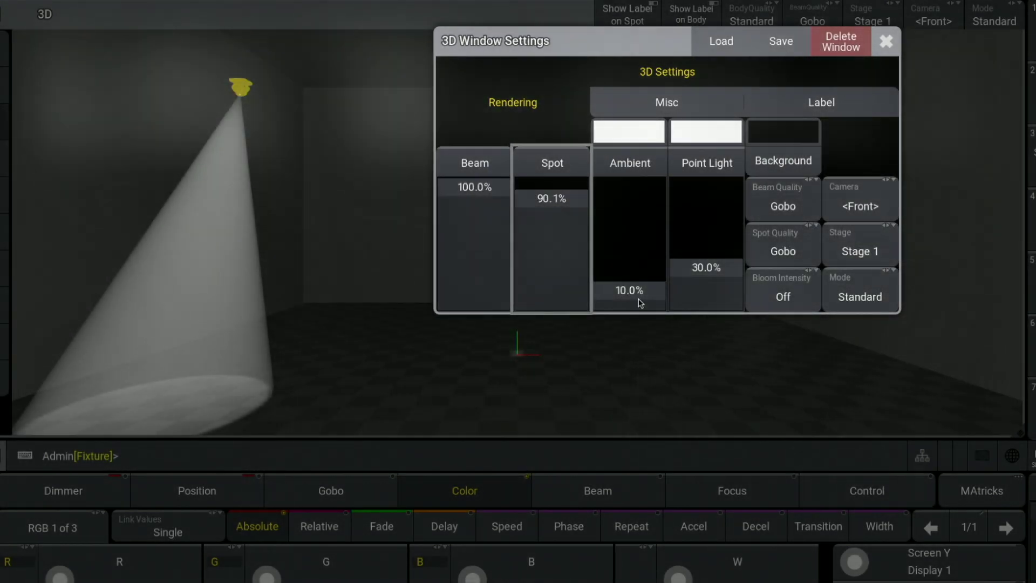
Step: Raise the Ambient and Point Light faders, then orbit the 3D view around the dragon
left_click_drag(639, 291, 638, 251)
left_click_drag(705, 268, 705, 232)
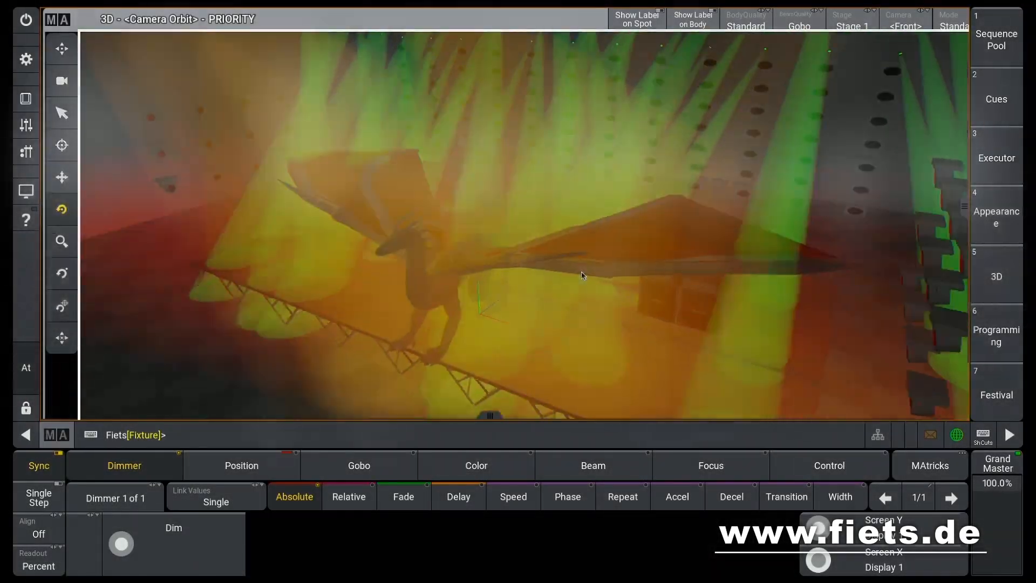
mouse_move(581, 270)
left_mouse_down()
mouse_move(723, 235)
mouse_move(316, 183)
mouse_move(293, 245)
left_mouse_up()
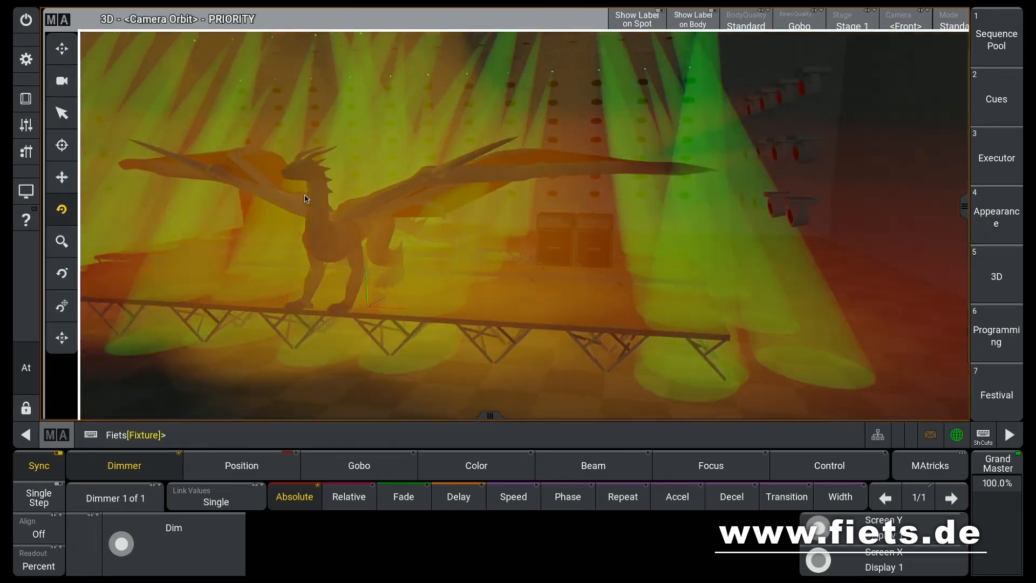